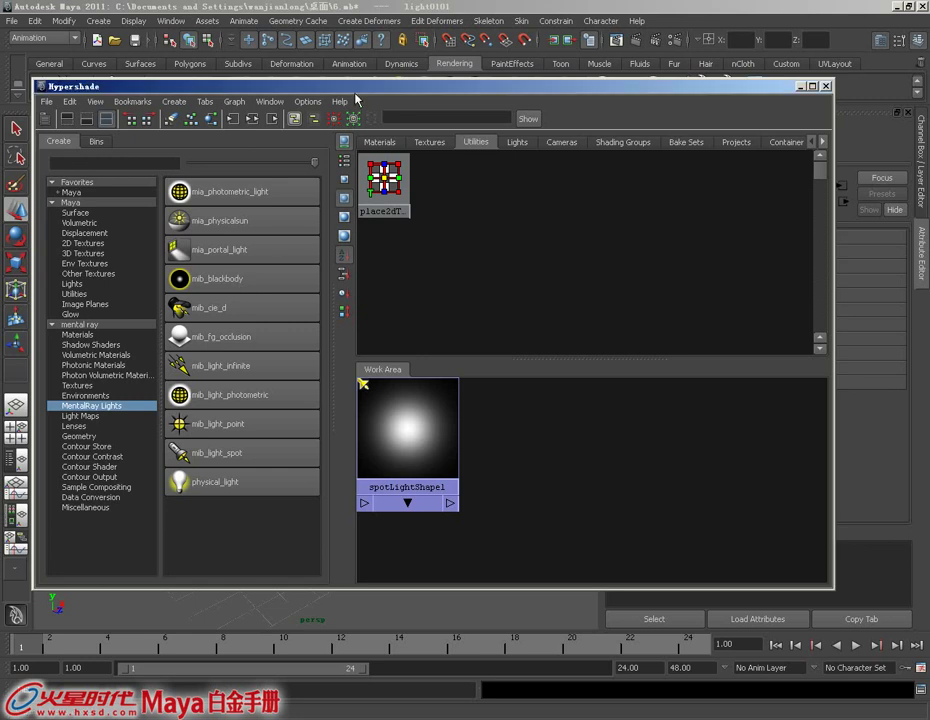
Drag the Hypershade down to uncover the earlier mental ray render of the orange blob
left_click_drag(353, 88, 363, 576)
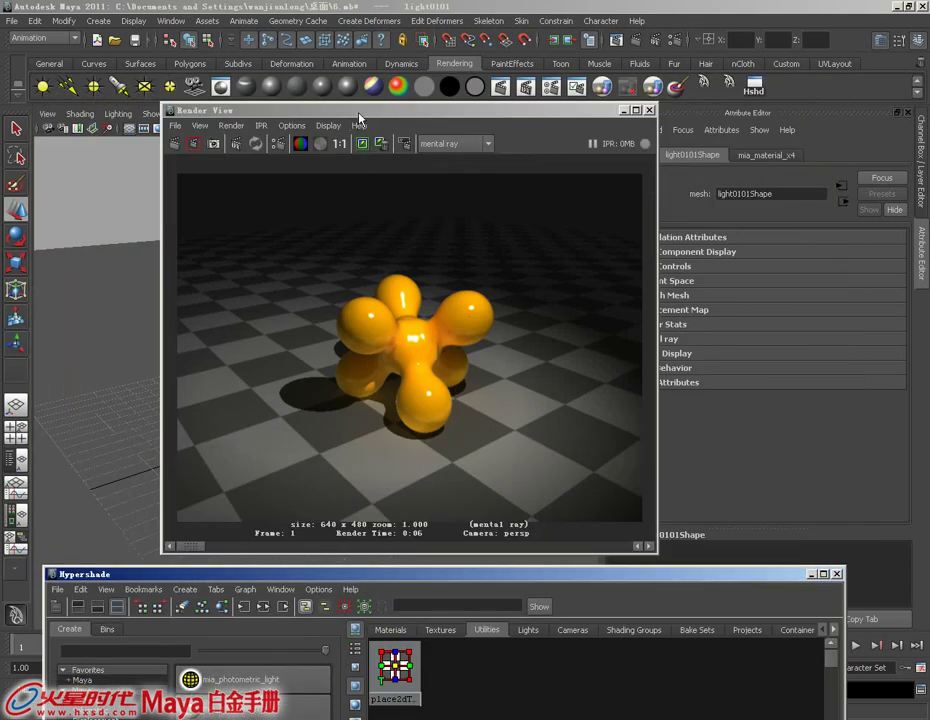
Move the Render View aside, zoom out, and marquee-select the spotlight to load spotLightShape1
left_click_drag(358, 118, 382, 127)
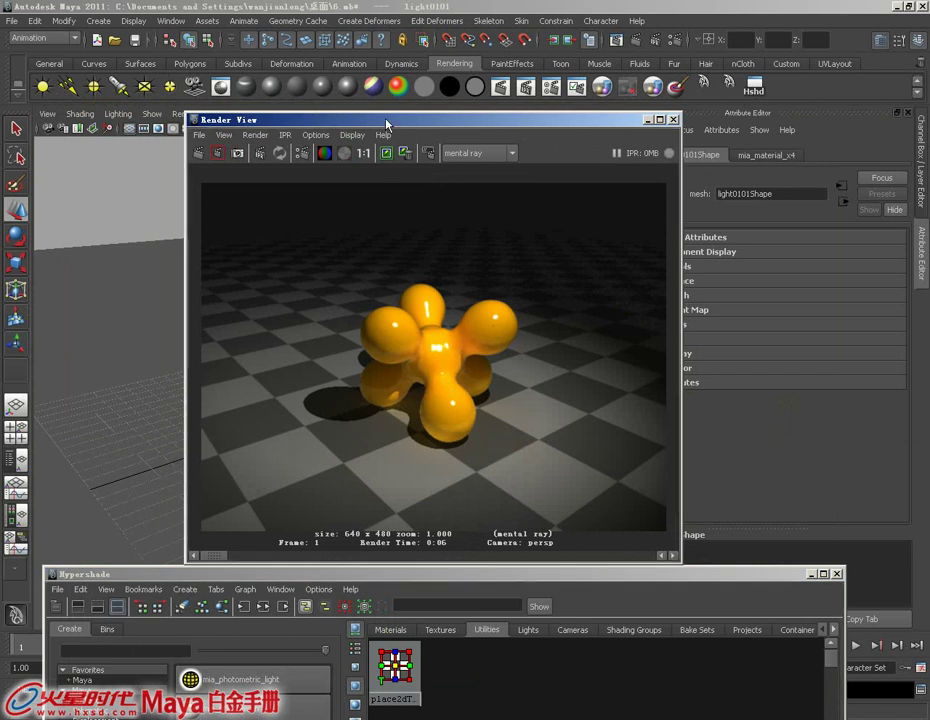
left_click_drag(386, 124, 294, 407)
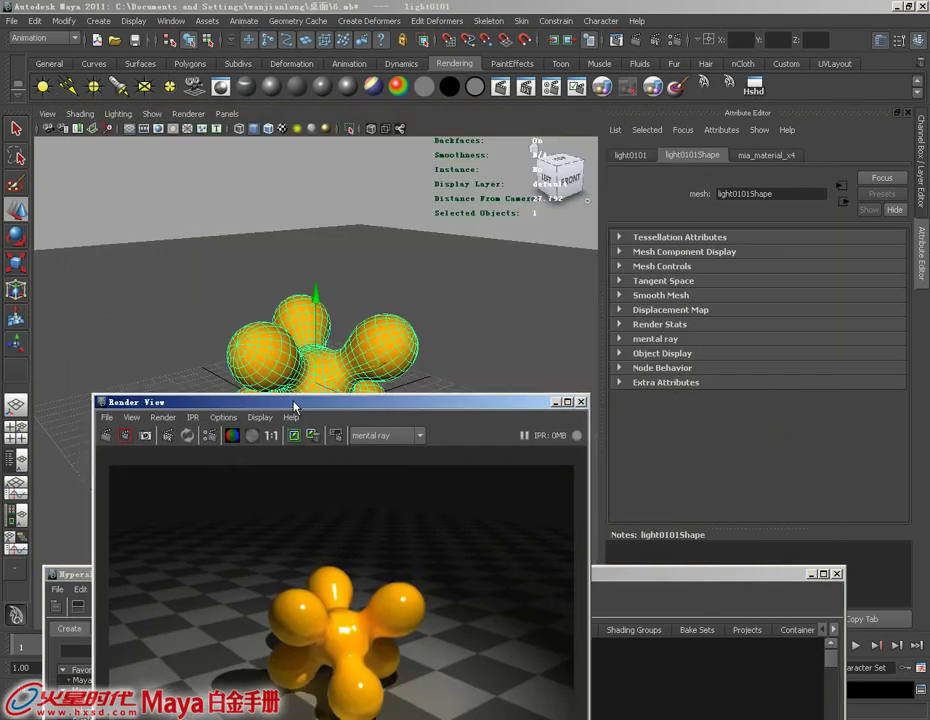
scroll(280, 214, "down", 3)
scroll(348, 289, "down", 2)
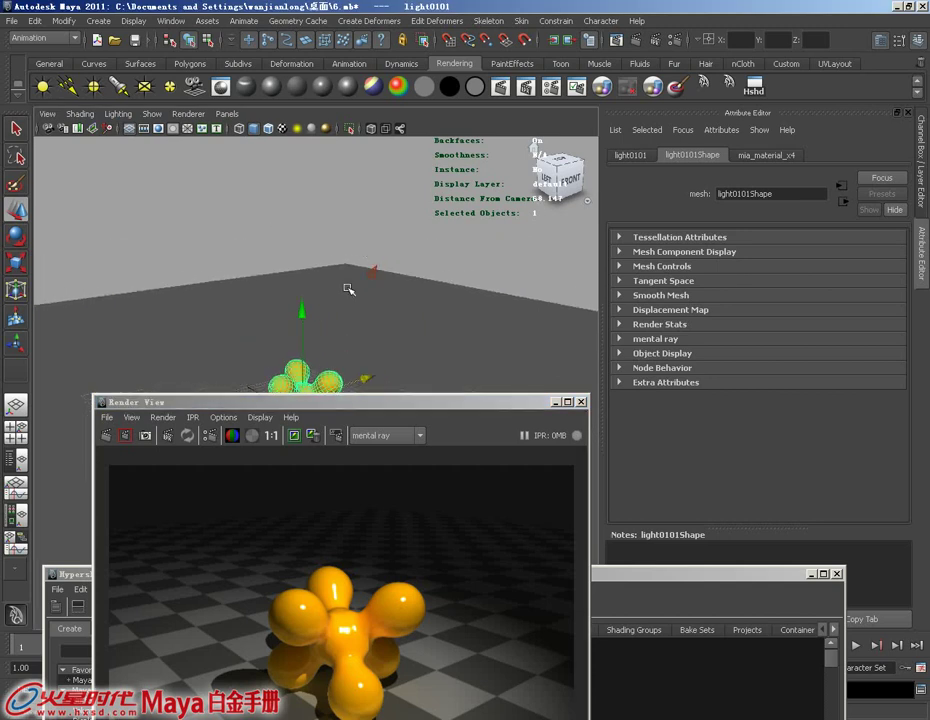
left_click_drag(348, 289, 370, 297, "alt")
left_click_drag(353, 208, 386, 250)
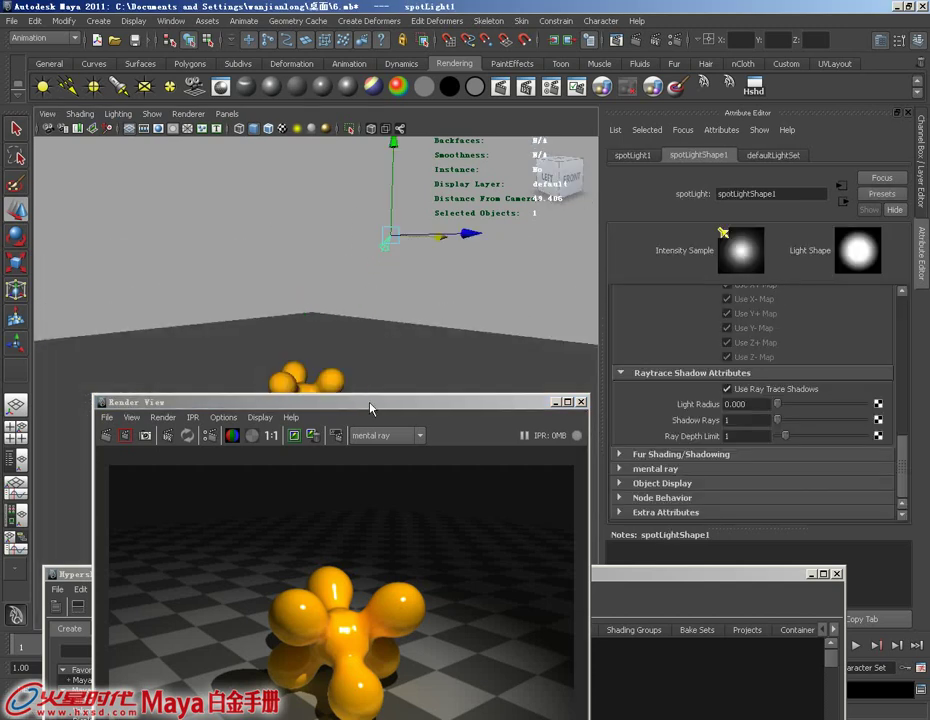
Expand spotLightShape1's mental ray section and scroll to the empty Light Shader slot under Custom Shaders
left_click_drag(370, 409, 333, 106)
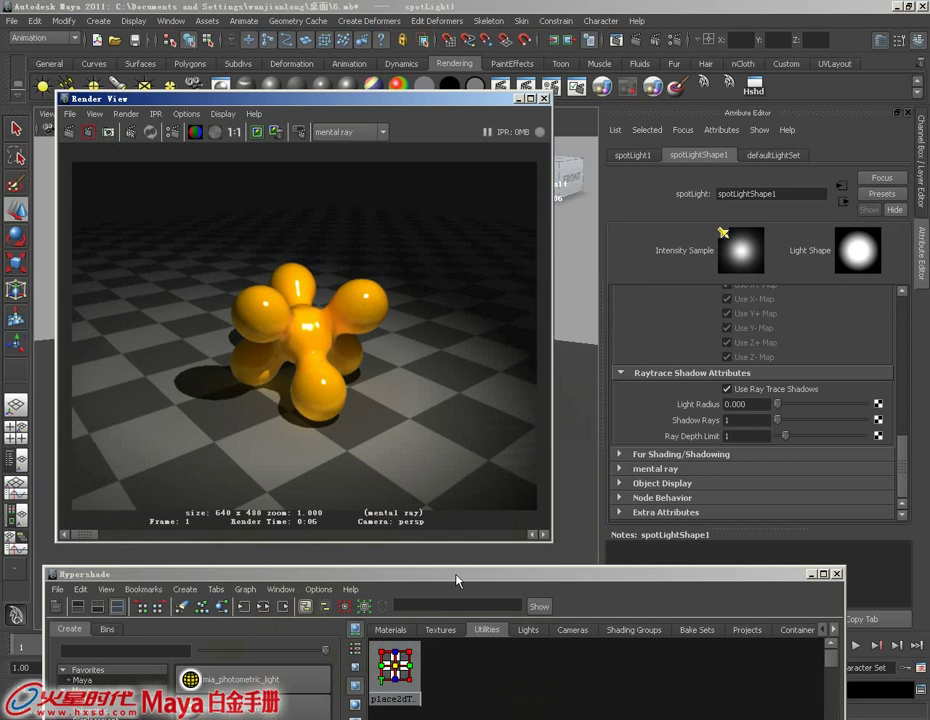
mouse_move(443, 579)
left_mouse_down()
mouse_move(408, 357)
mouse_move(340, 571)
left_mouse_up()
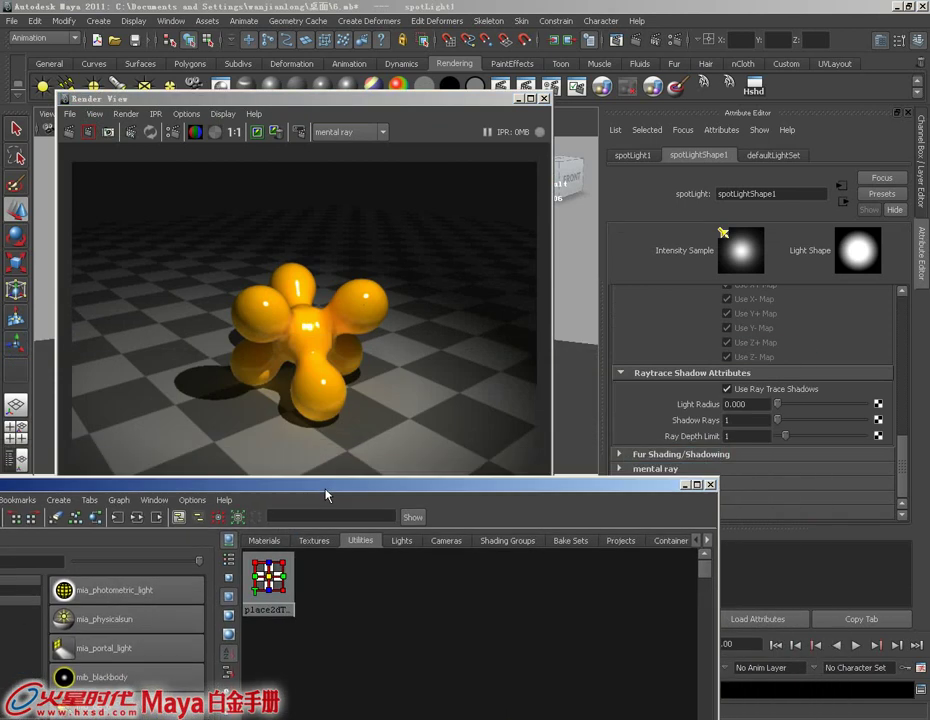
left_click(684, 472)
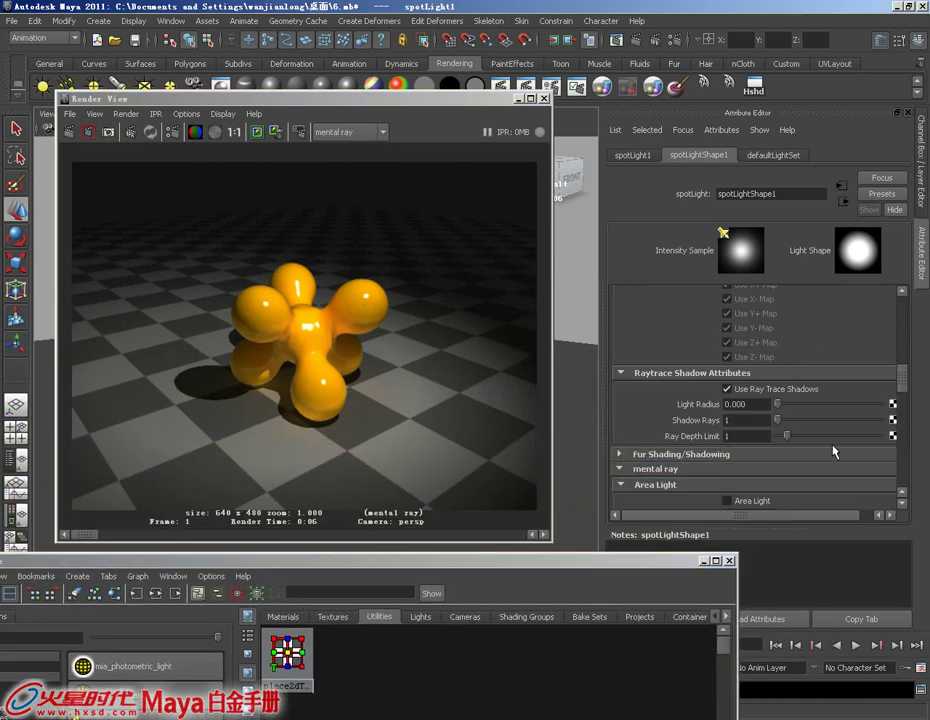
left_click_drag(902, 368, 904, 488)
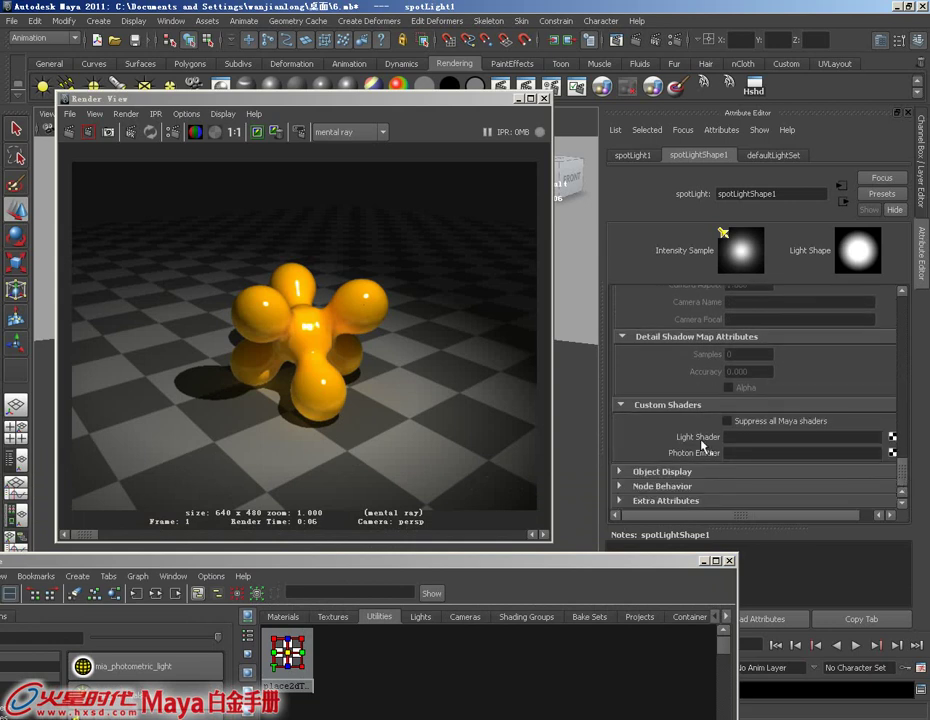
Create a mib_blackbody node from mental ray > MentalRay Lights for the spotlight's Light Shader
left_click(891, 437)
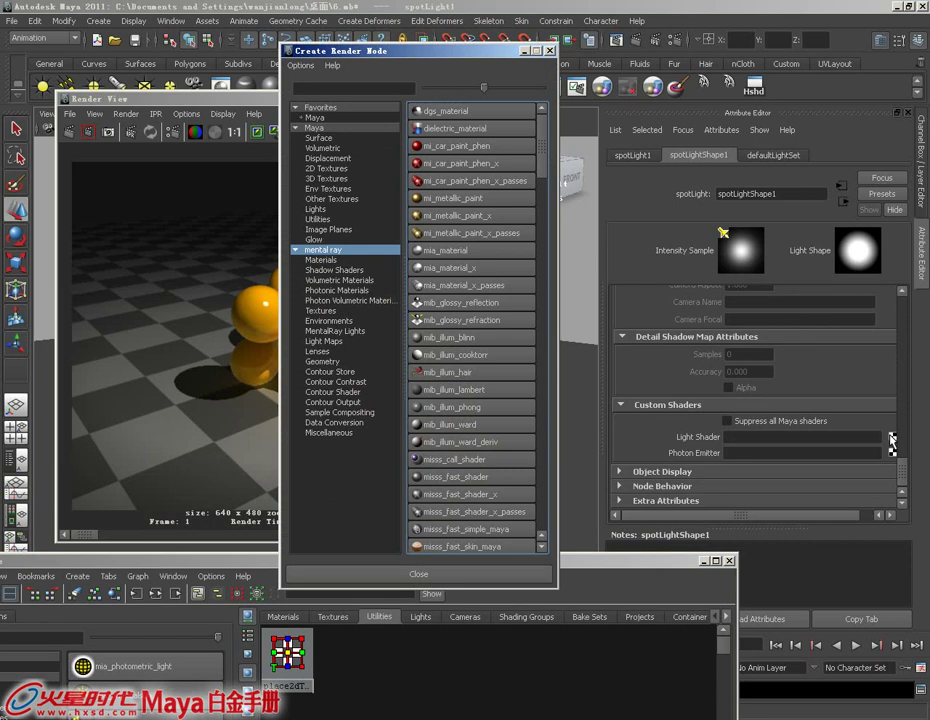
left_click(330, 342)
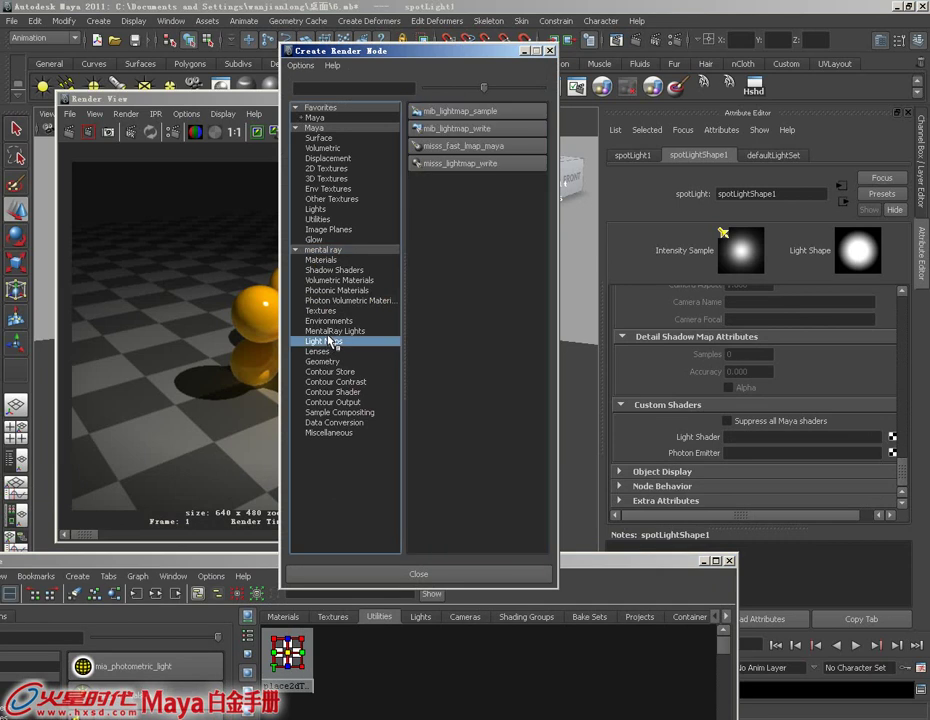
left_click(330, 331)
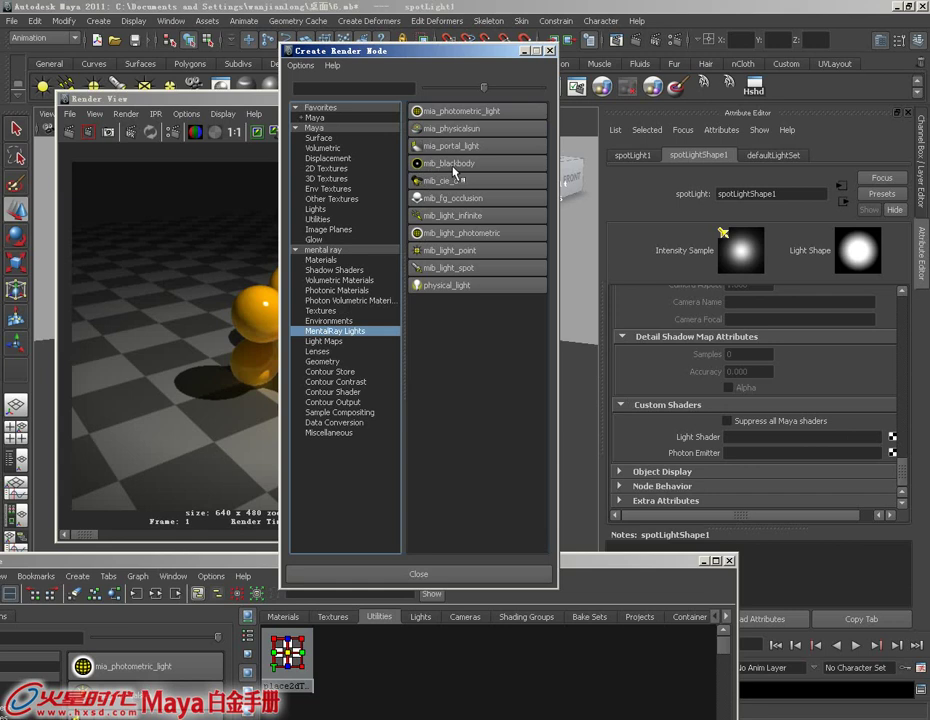
left_click(449, 167)
Change mib_blackbody1's Temperature from 6500 to 1000, then select the orange blob object
left_click_drag(390, 105, 430, 150)
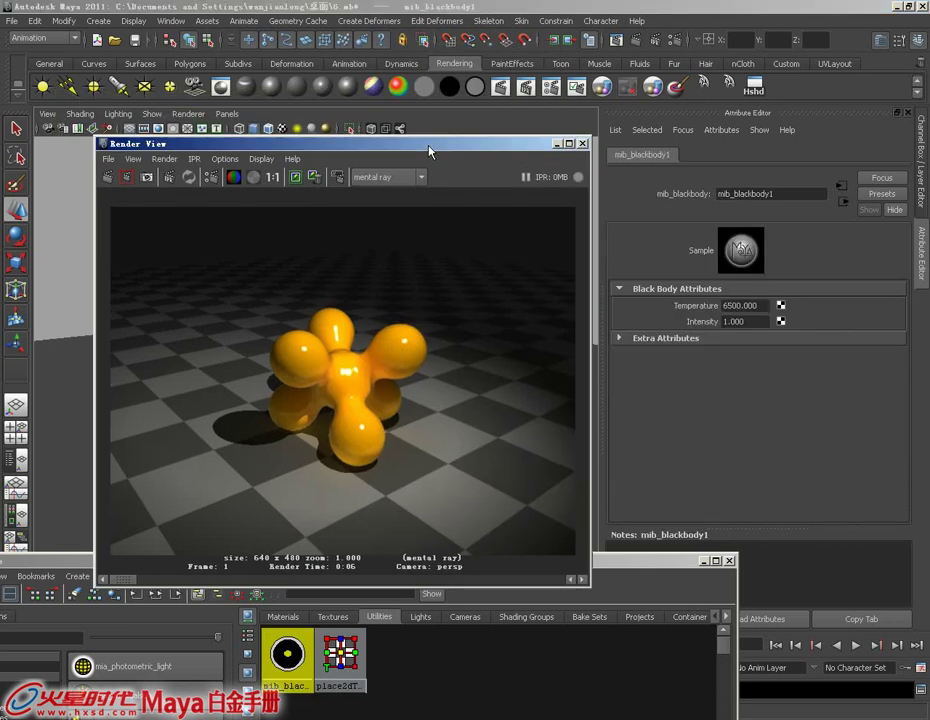
double_click(740, 305)
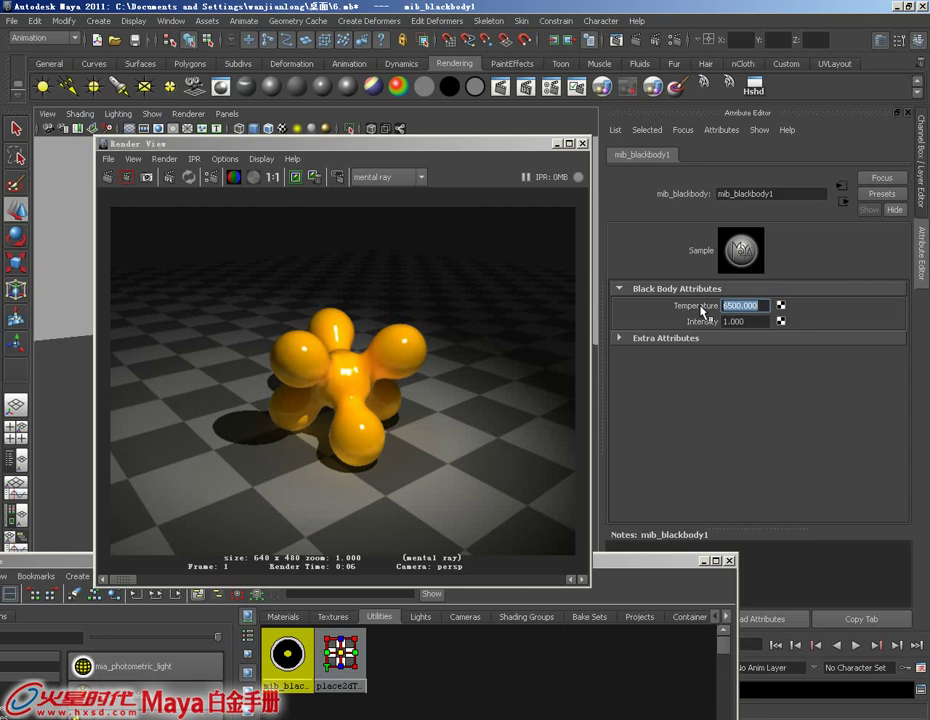
type("1")
key("Return")
left_click_drag(349, 145, 754, 176)
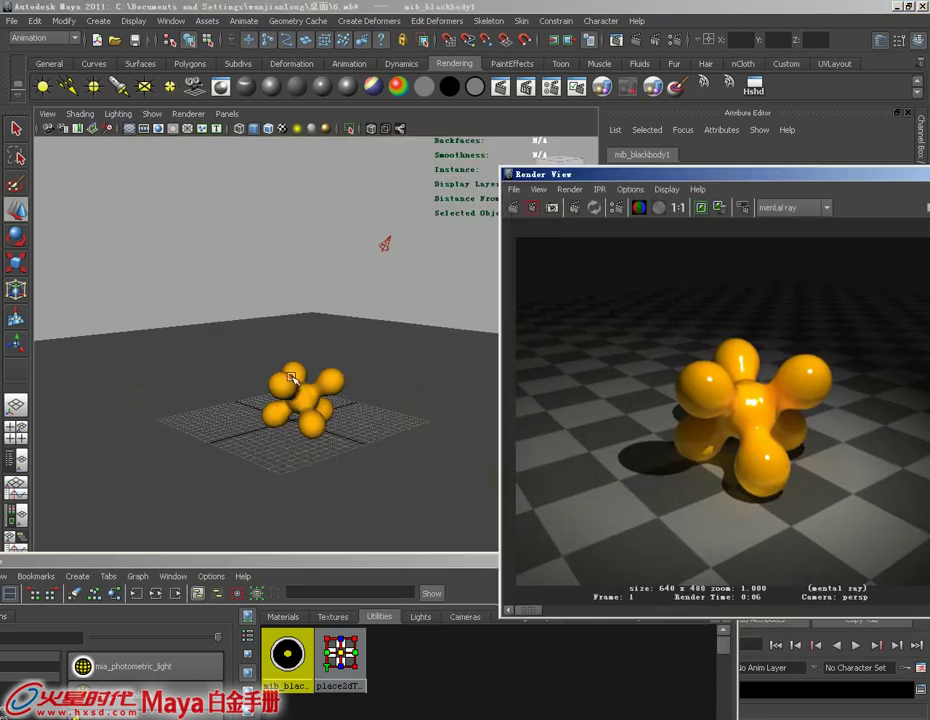
left_click(292, 378)
Frame the blob and render the scene with the blackbody light at 1000
key("f")
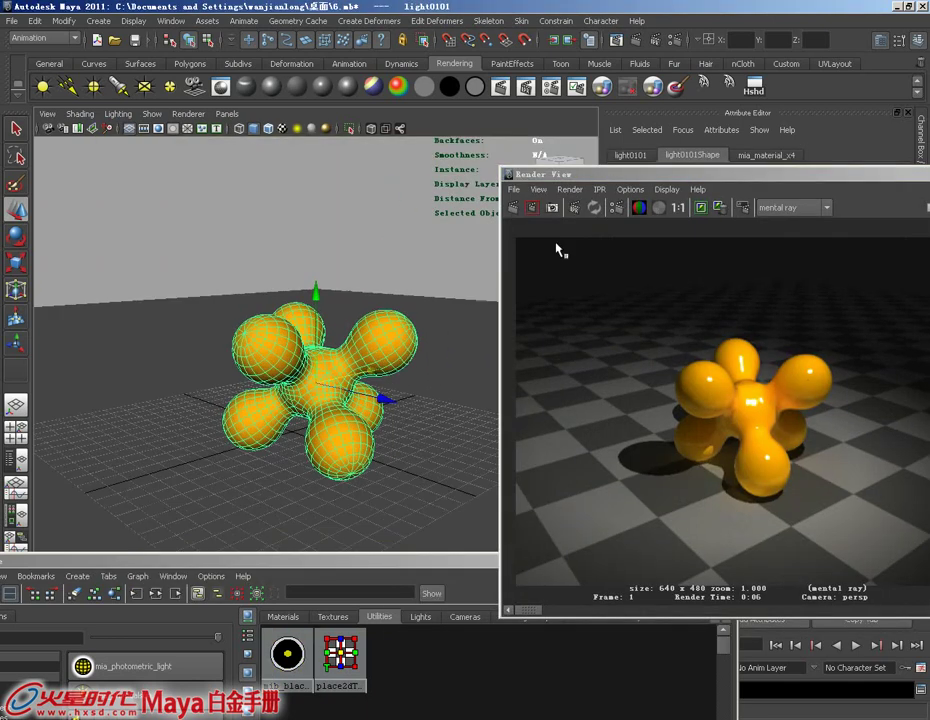
left_click_drag(566, 178, 176, 109)
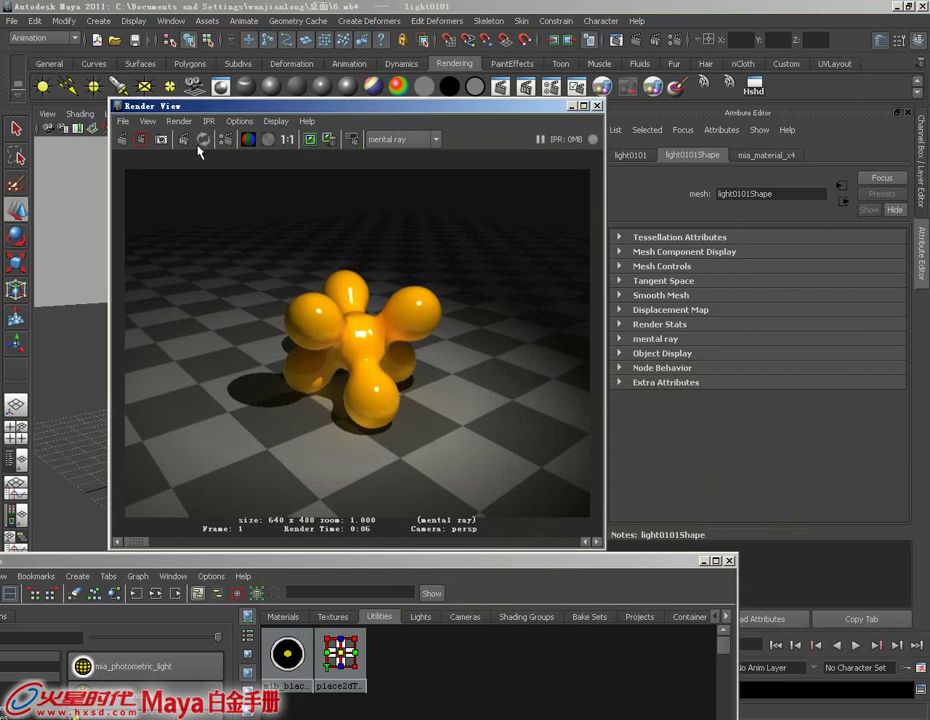
left_click(125, 141)
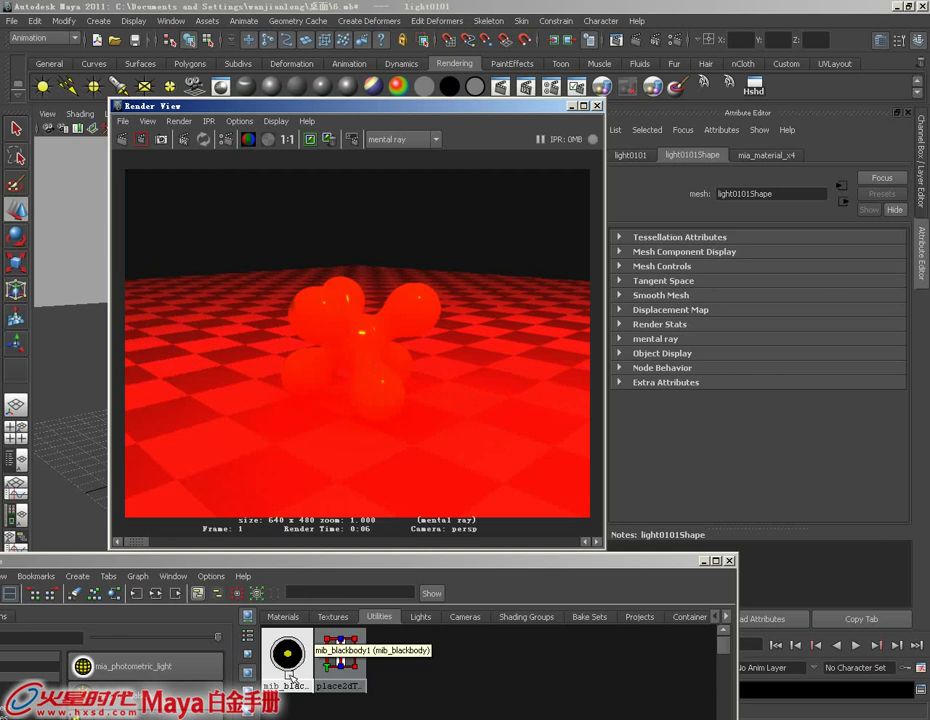
Raise mib_blackbody1's Temperature to 10000 and re-render the scene
left_click(287, 655)
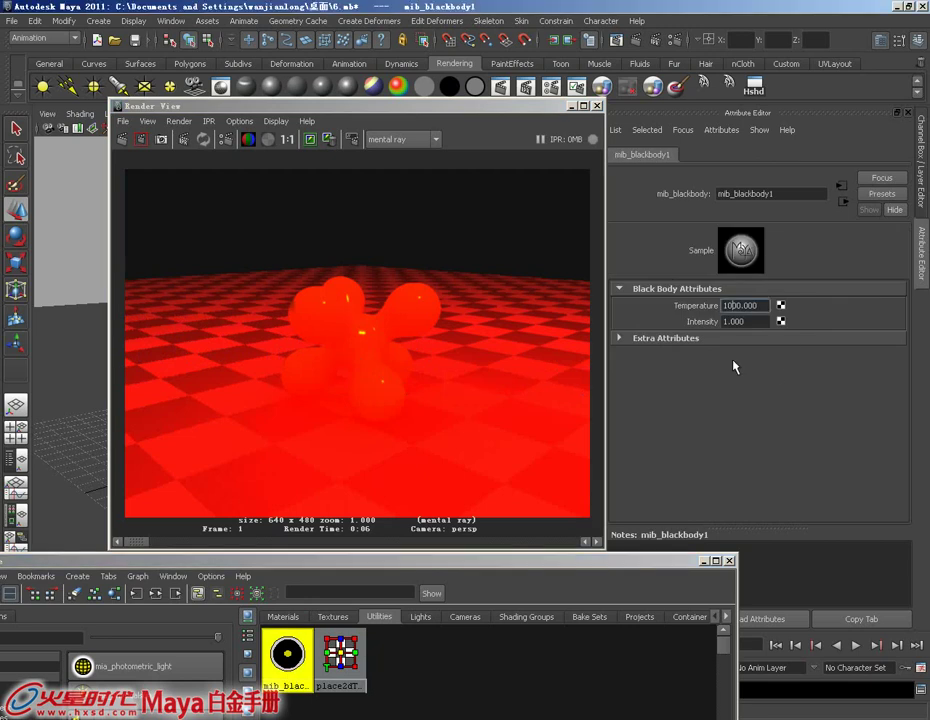
type("0")
left_click(313, 141)
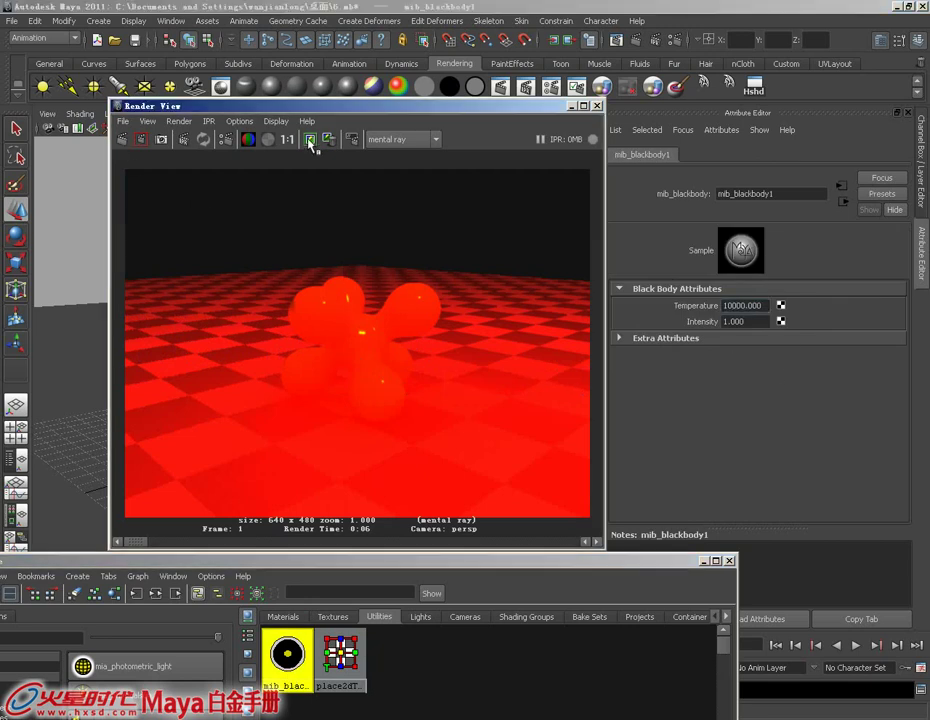
left_click(129, 140)
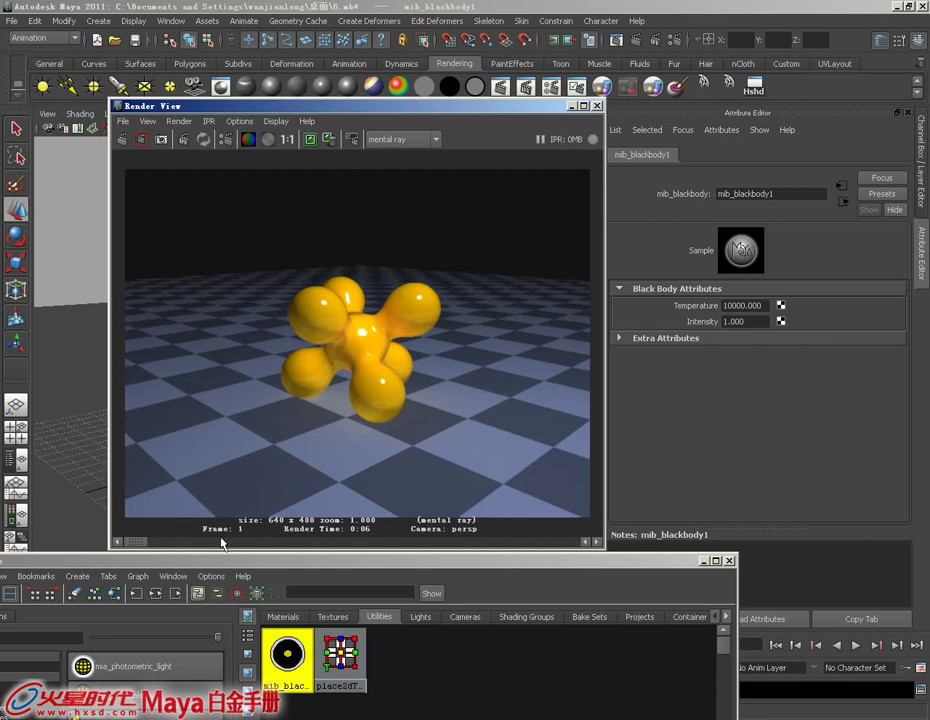
Clear the windows off the viewport and marquee-select the spotlight to reload spotLightShape1's attributes
mouse_move(136, 543)
left_mouse_down()
mouse_move(189, 545)
mouse_move(136, 543)
left_mouse_up()
left_click_drag(294, 553, 296, 577)
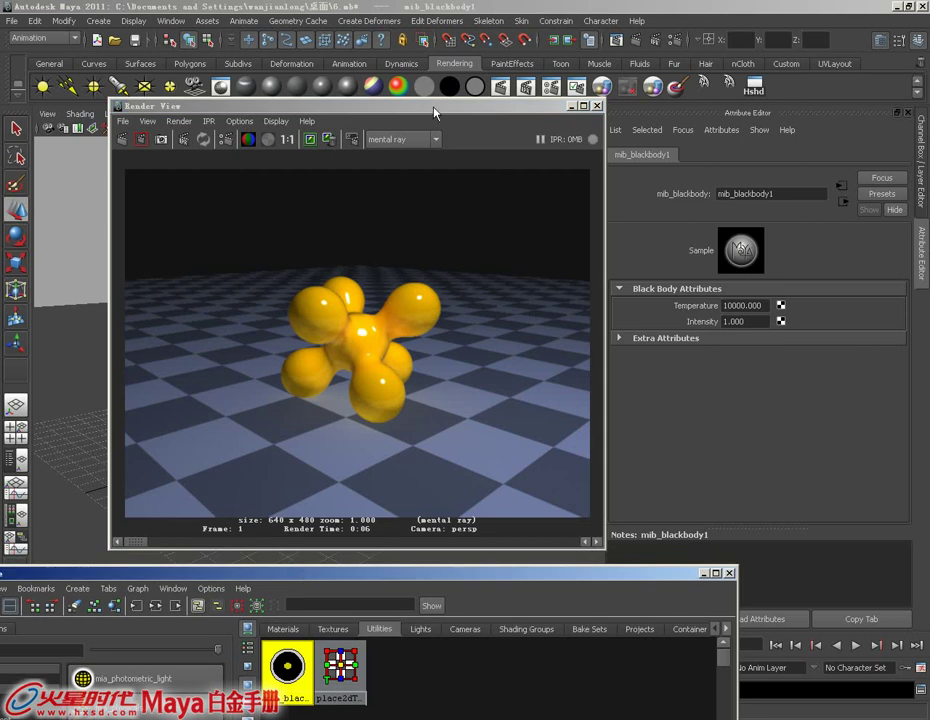
mouse_move(434, 113)
left_mouse_down()
mouse_move(387, 253)
mouse_move(375, 139)
left_mouse_up()
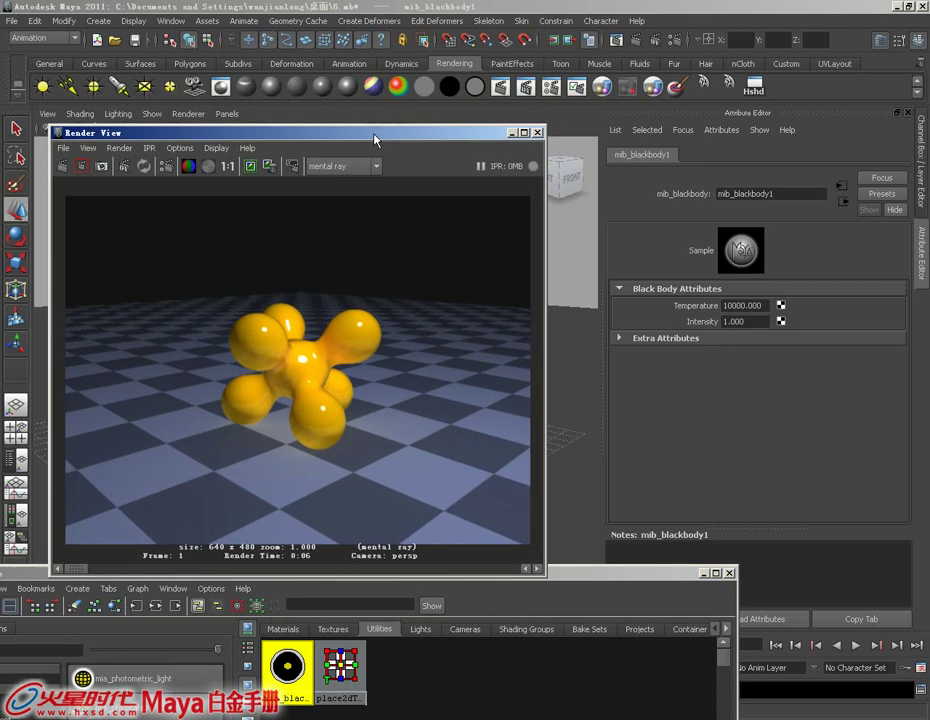
left_click_drag(375, 139, 431, 310)
left_click_drag(375, 203, 410, 244)
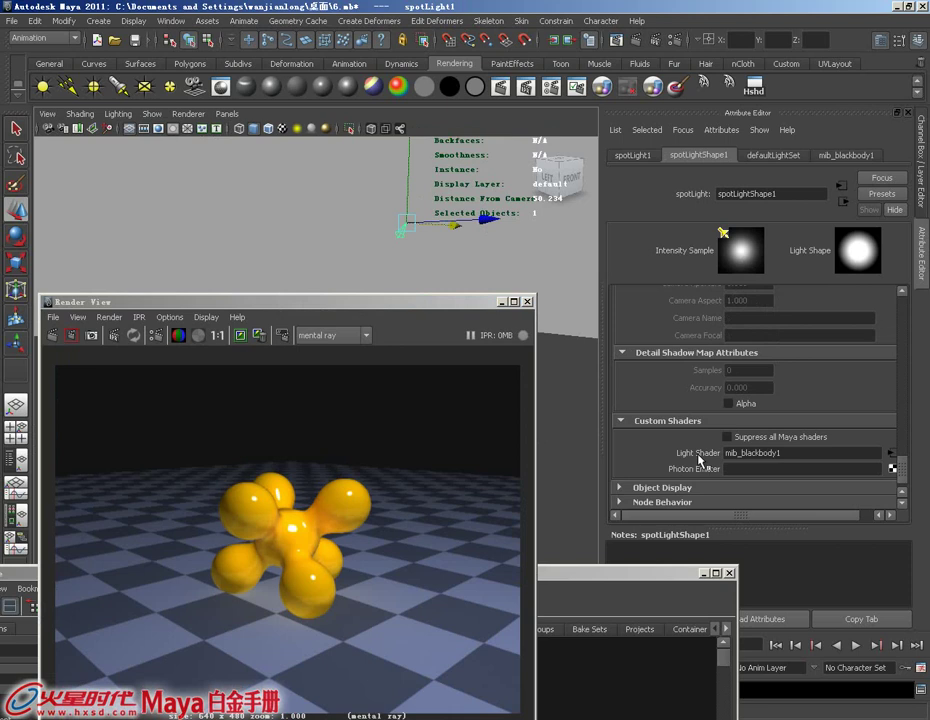
Break the Light Shader connection and connect mib_blackbody1 to the spotlight's Color attribute
right_click(718, 455)
left_click(745, 490)
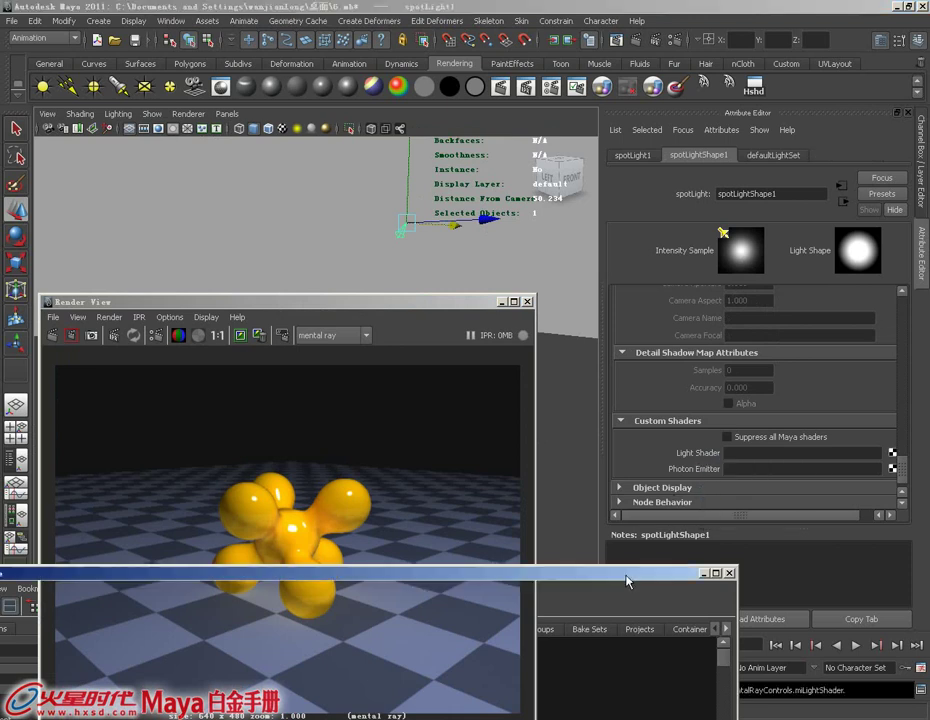
left_click_drag(629, 575, 640, 461)
left_click_drag(903, 470, 903, 300)
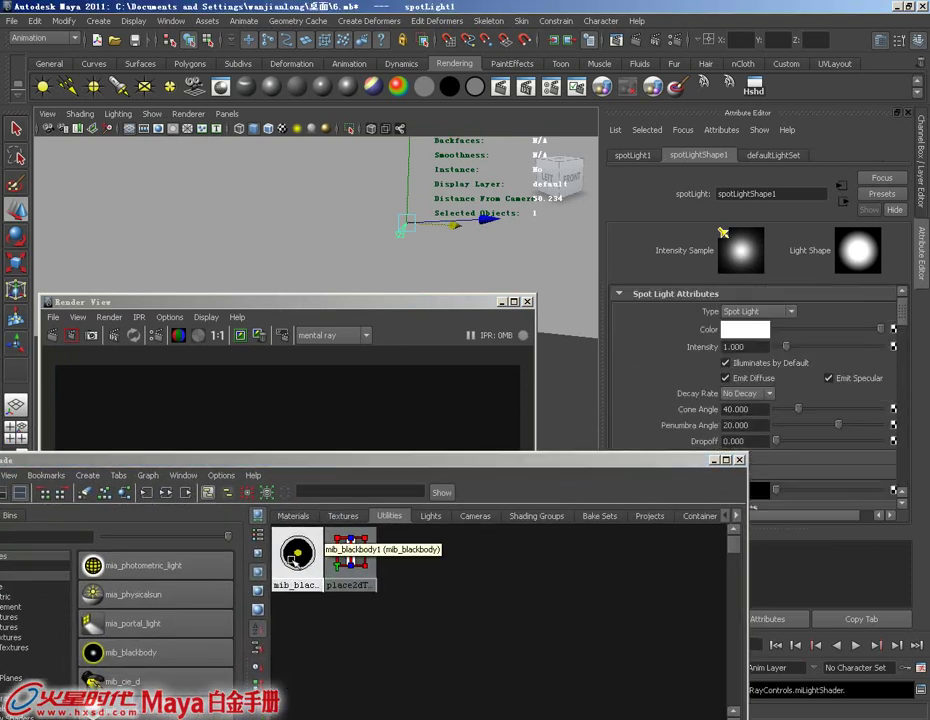
mouse_move(277, 549)
middle_mouse_down()
mouse_move(657, 347)
mouse_move(664, 333)
middle_mouse_up()
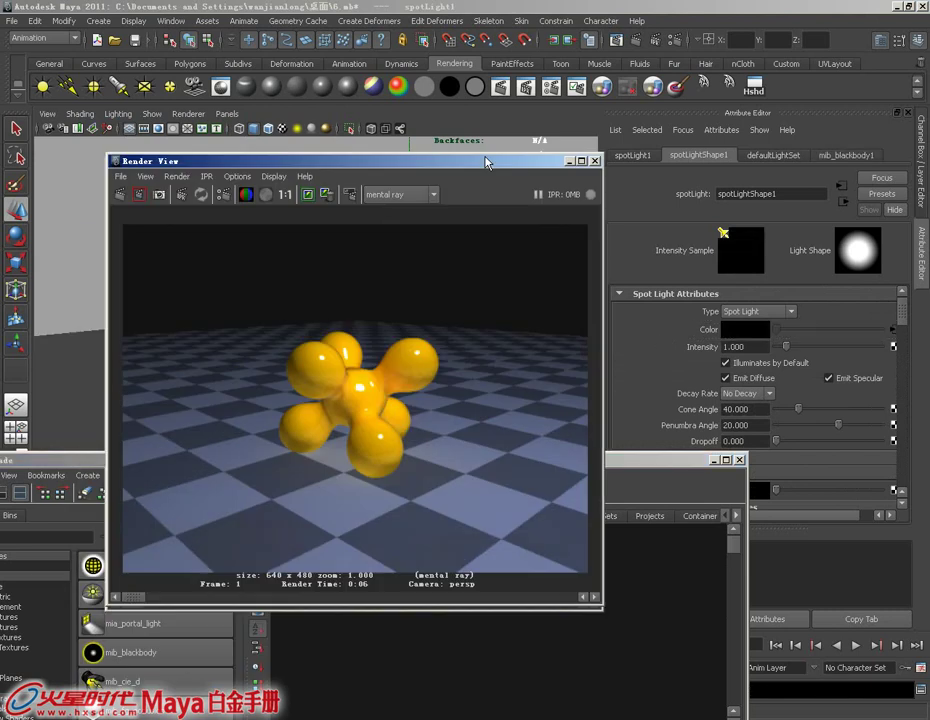
Select the blob mesh and bring the Render View window back up
left_click_drag(488, 159, 540, 470)
left_click(363, 380)
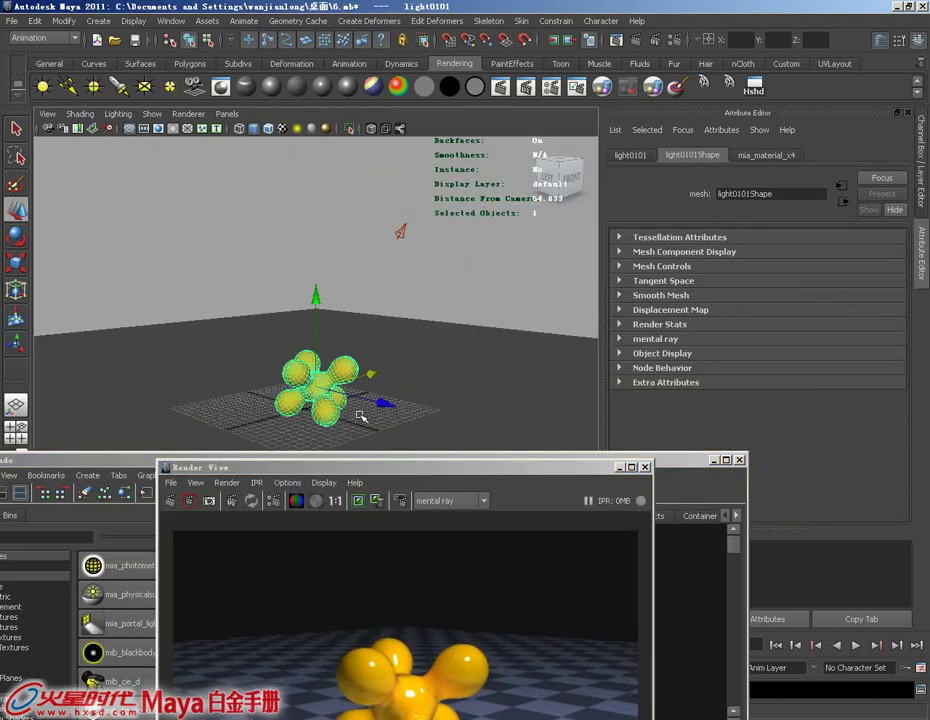
scroll(262, 303, "up", 3)
scroll(262, 303, "up", 3)
left_click_drag(374, 466, 324, 118)
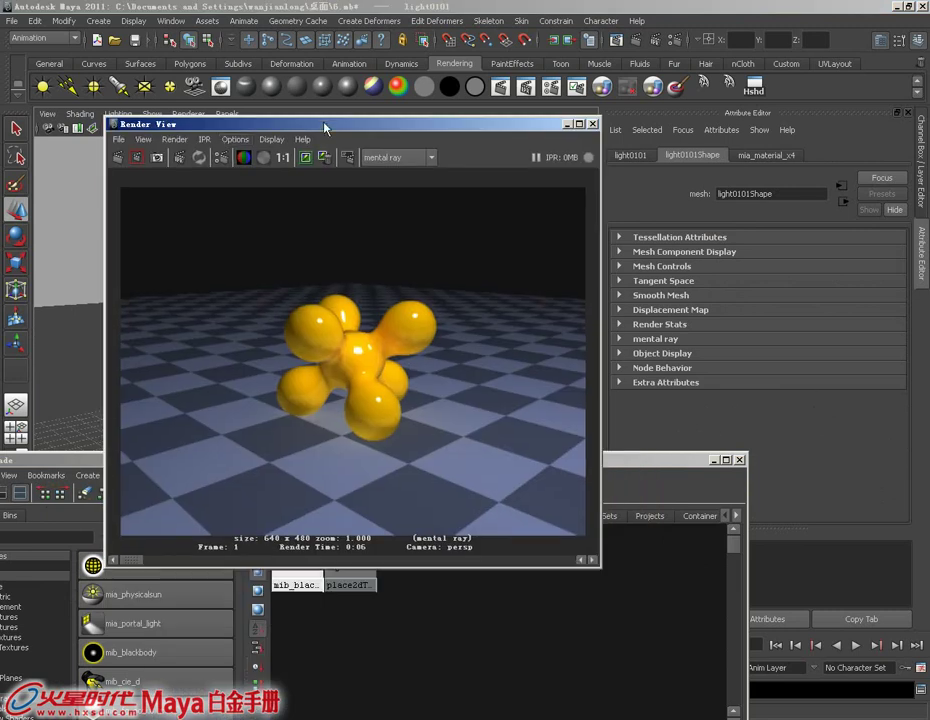
Render, then cut mib_blackbody1's Temperature from 10000 to 1000 and re-render the red-lit scene
left_click(136, 157)
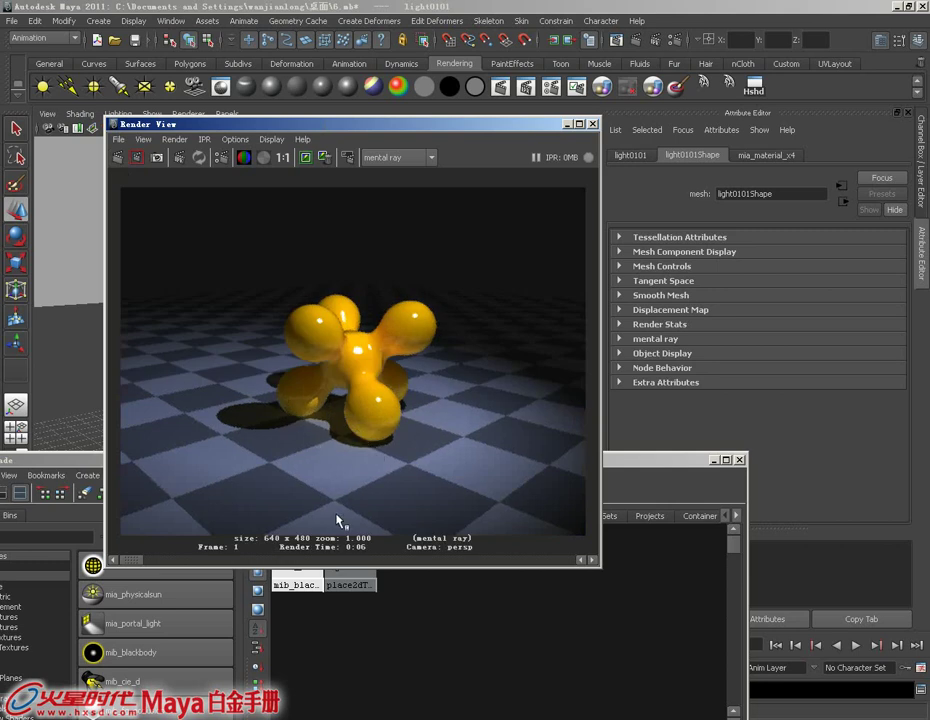
left_click(296, 582)
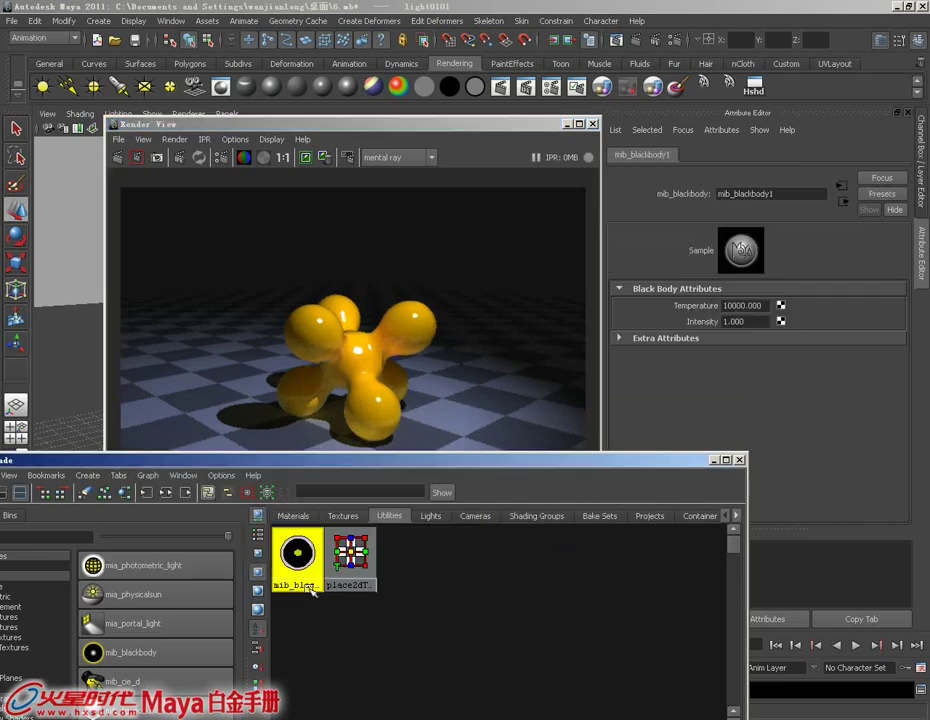
left_click(738, 306)
key("BackSpace")
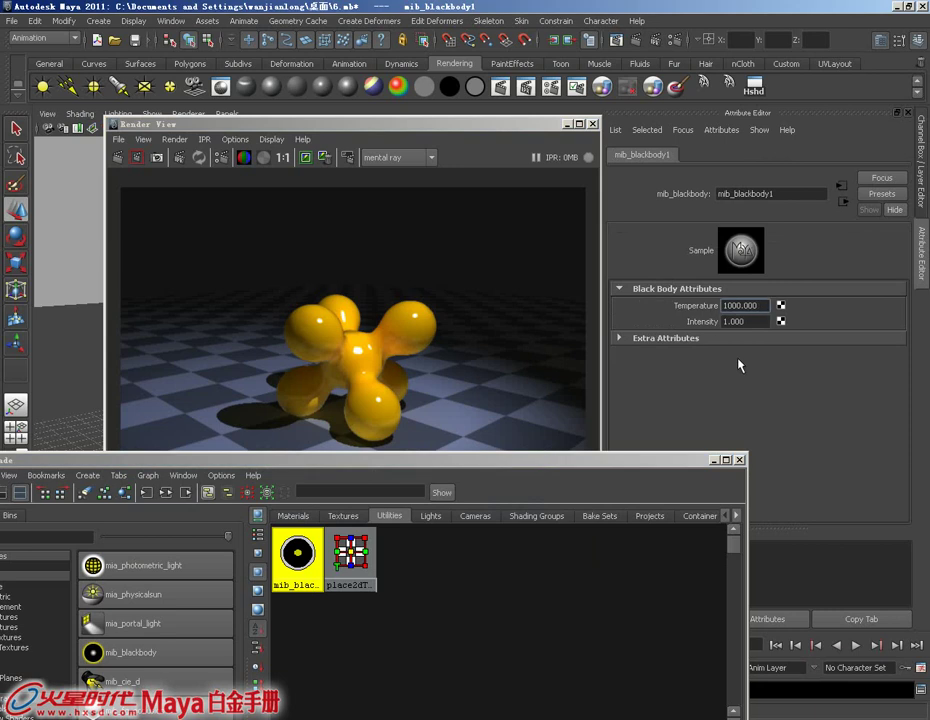
left_click(137, 157)
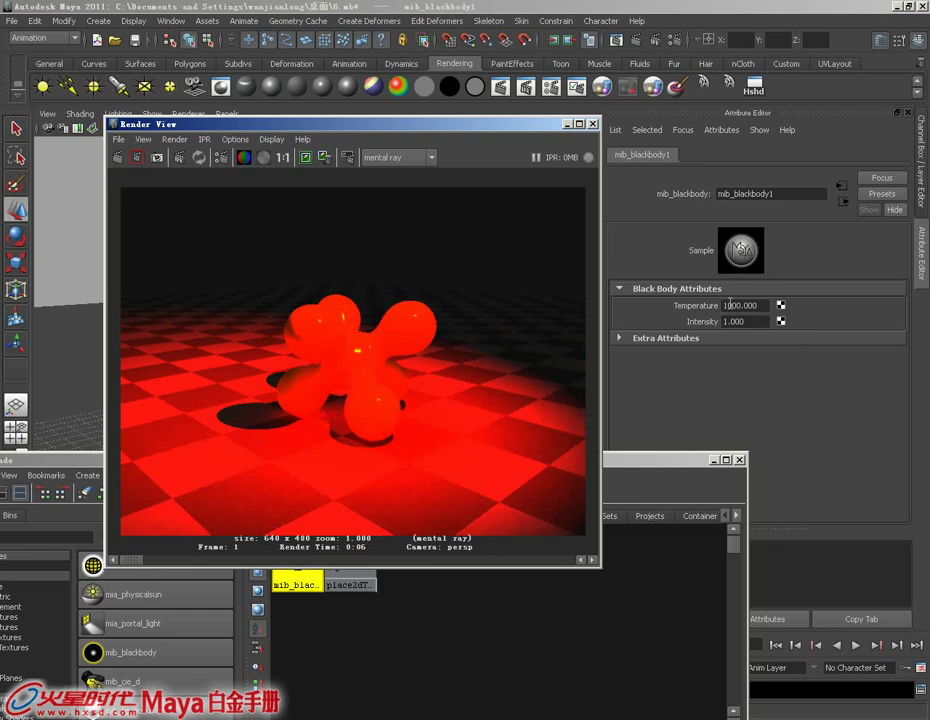
Shift the Render View up-left and raise the Hypershade showing mib_blackbody1 and spotLightShape1
left_click_drag(470, 124, 443, 77)
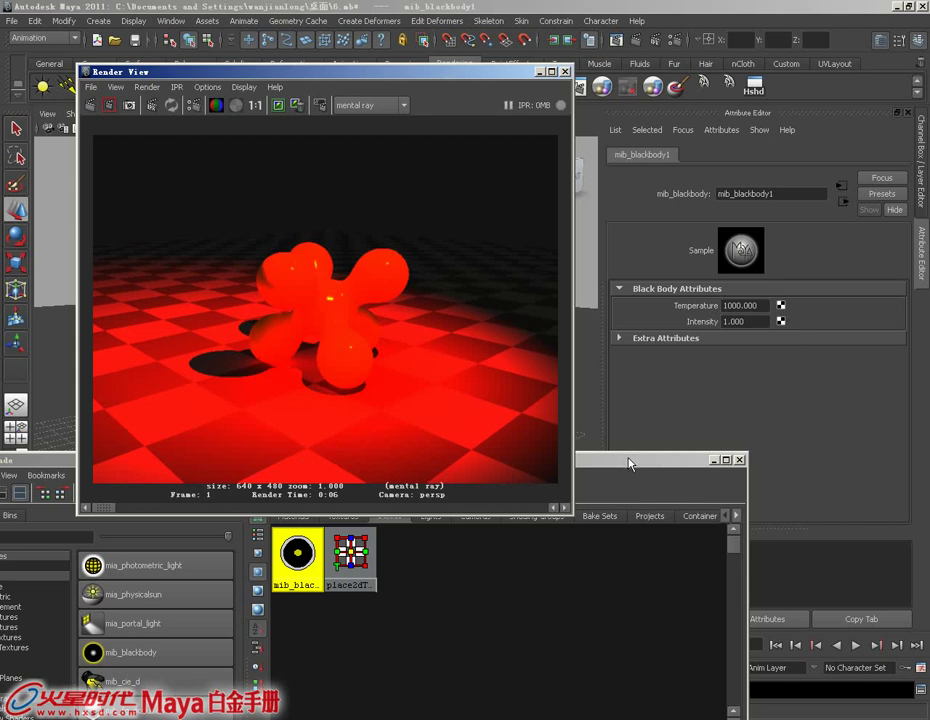
left_click_drag(633, 461, 644, 301)
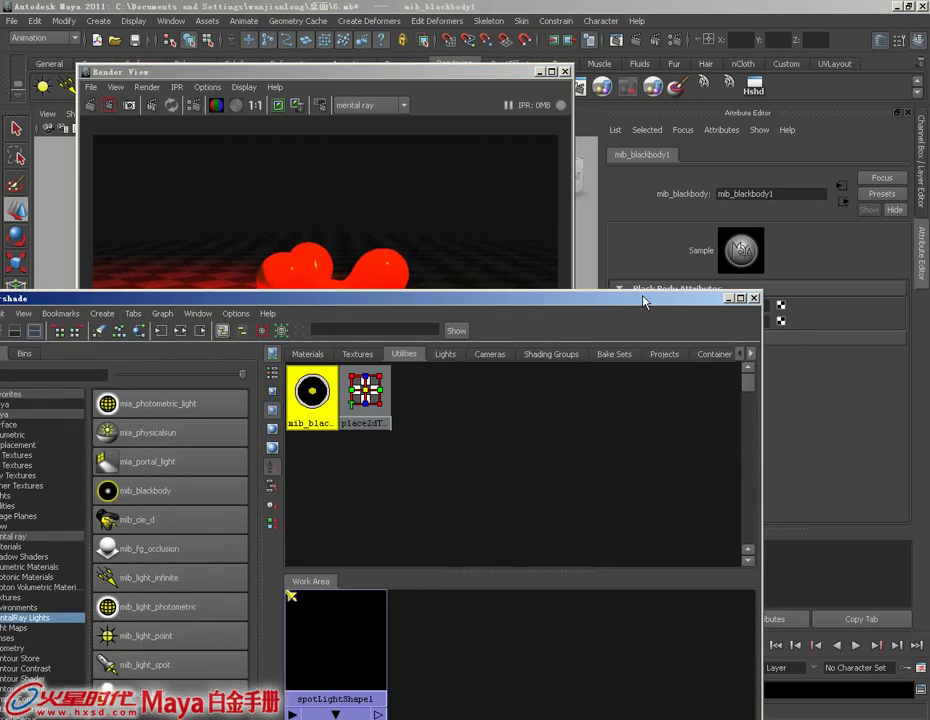